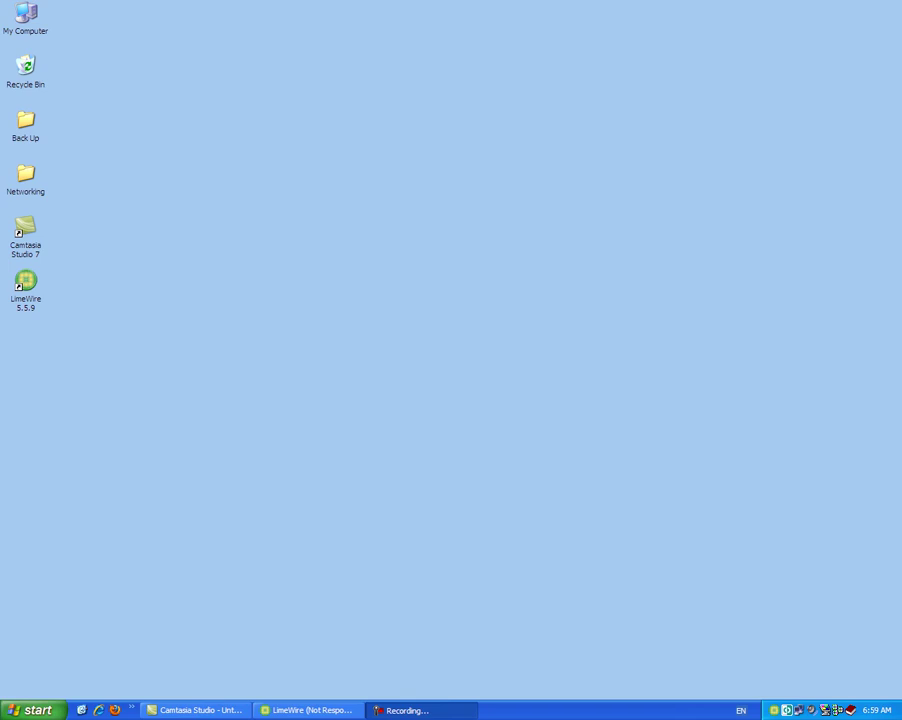
- Open My Computer's System Properties and go to the Advanced tab
left_click(25, 20)
right_click(29, 6)
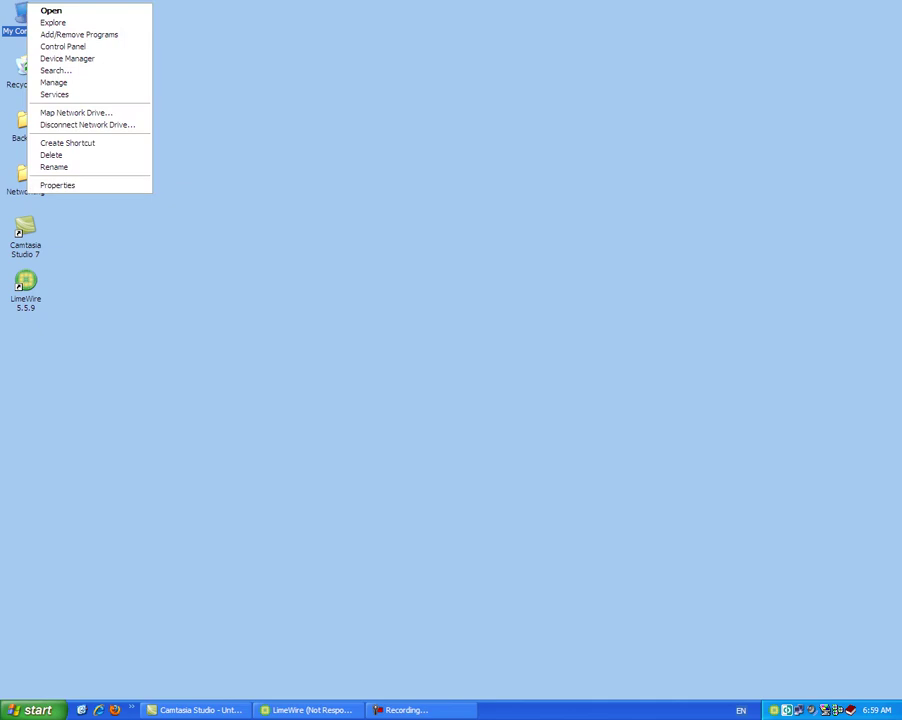
left_click(200, 180)
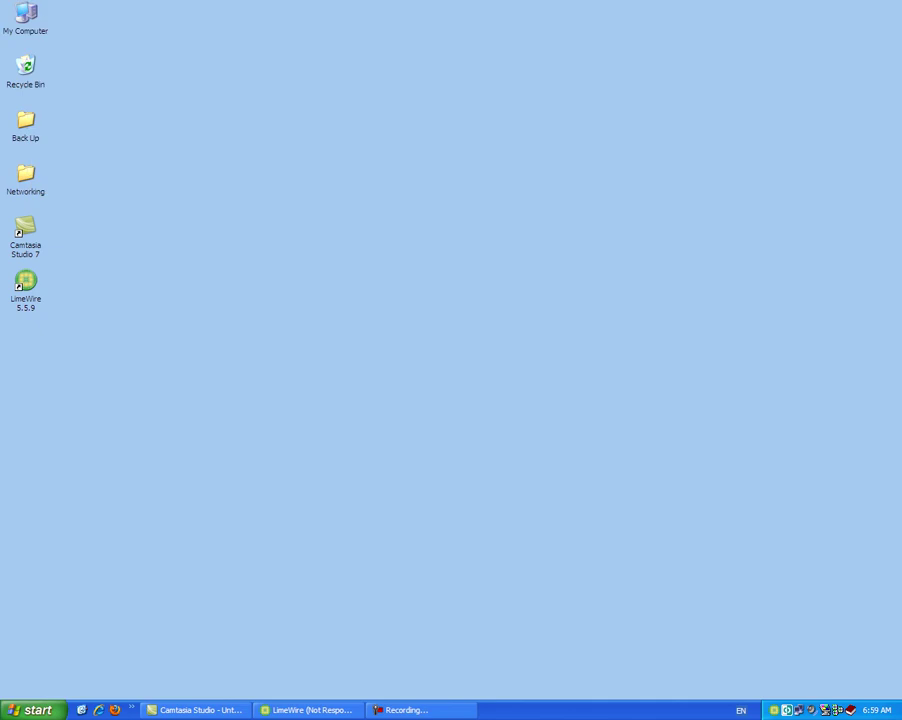
left_click(25, 18)
right_click(23, 18)
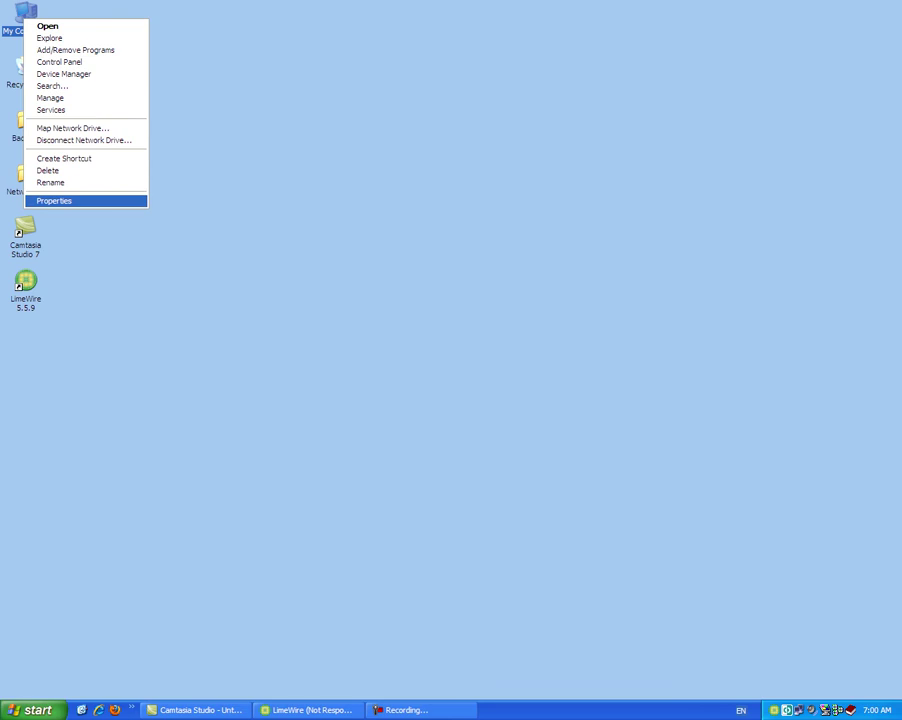
key("Return")
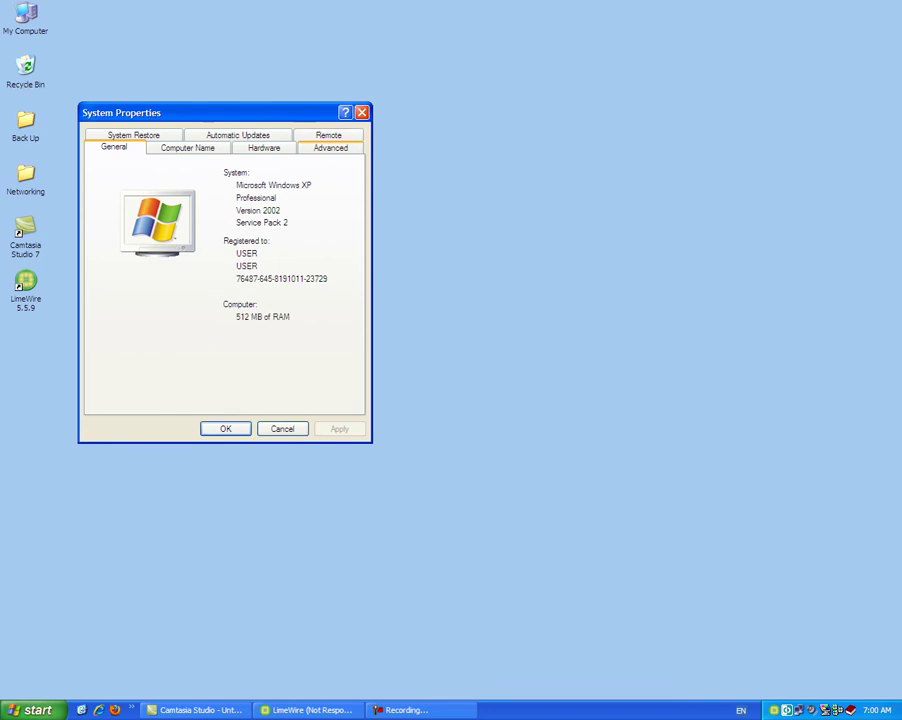
left_click(330, 147)
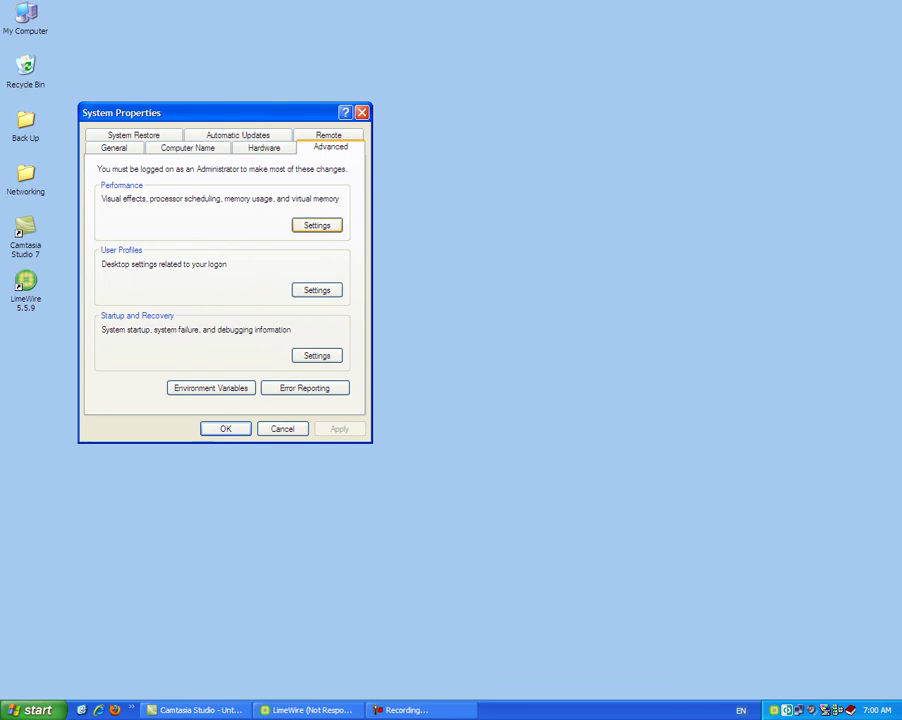
- In Performance Options, turn on DEP for all programs and services, apply it, and acknowledge the restart notice
left_click(317, 225)
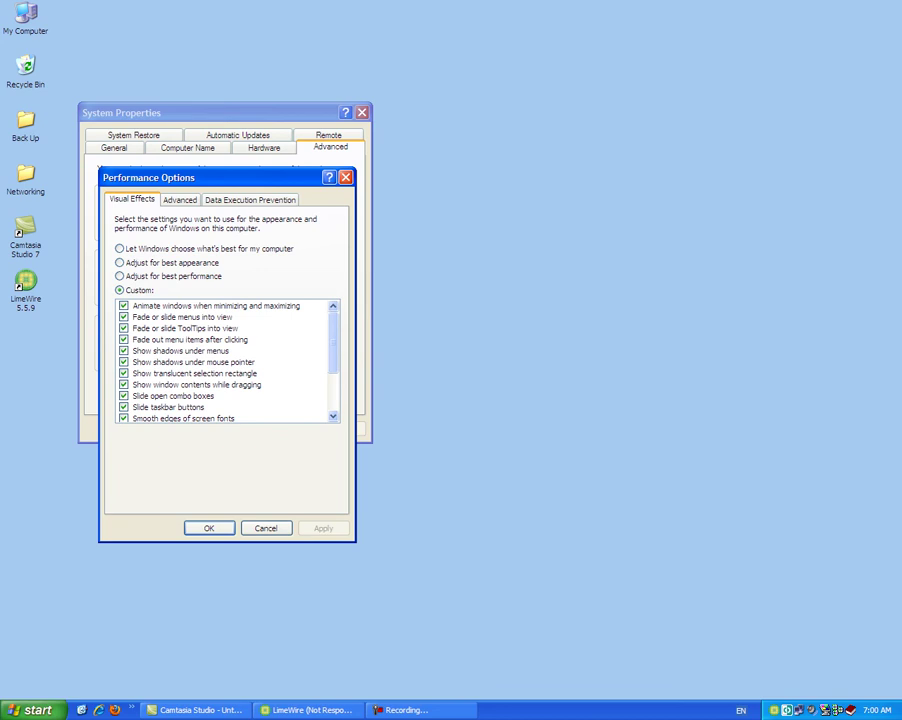
left_click(250, 199)
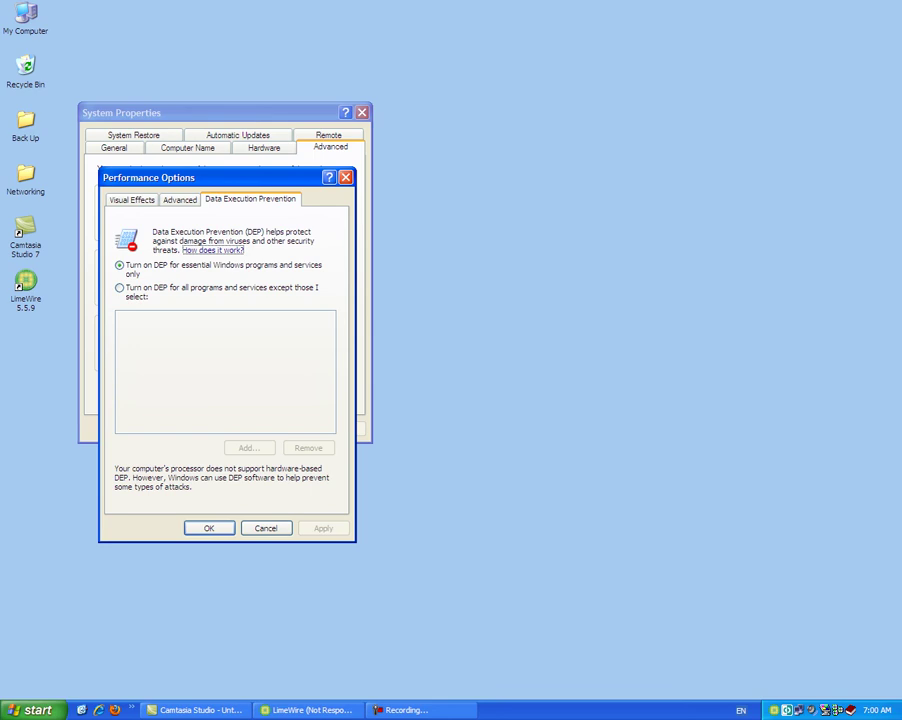
left_click(119, 288)
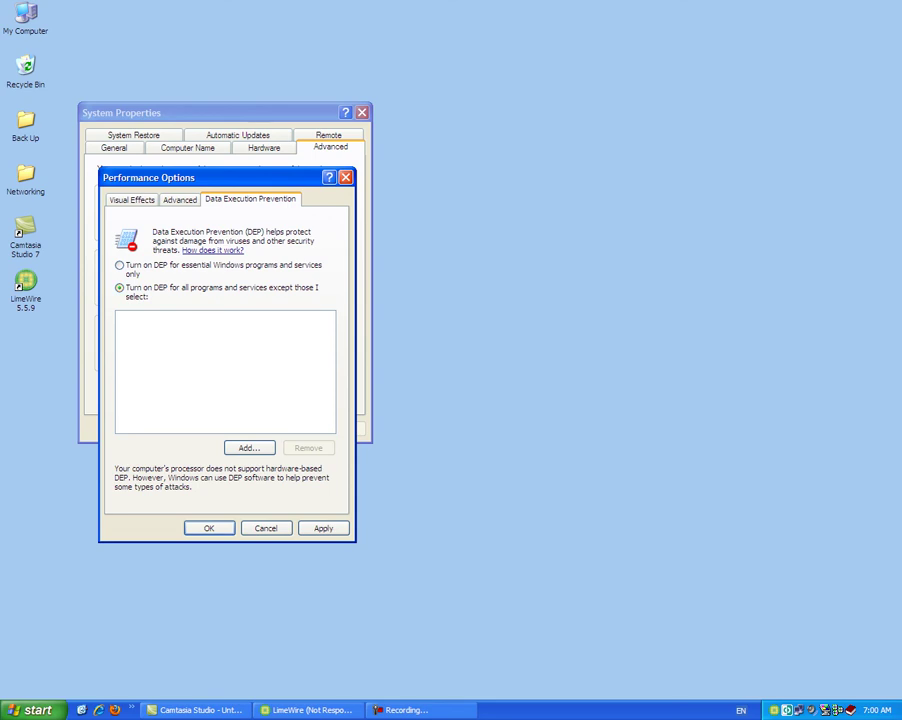
key("alt+a")
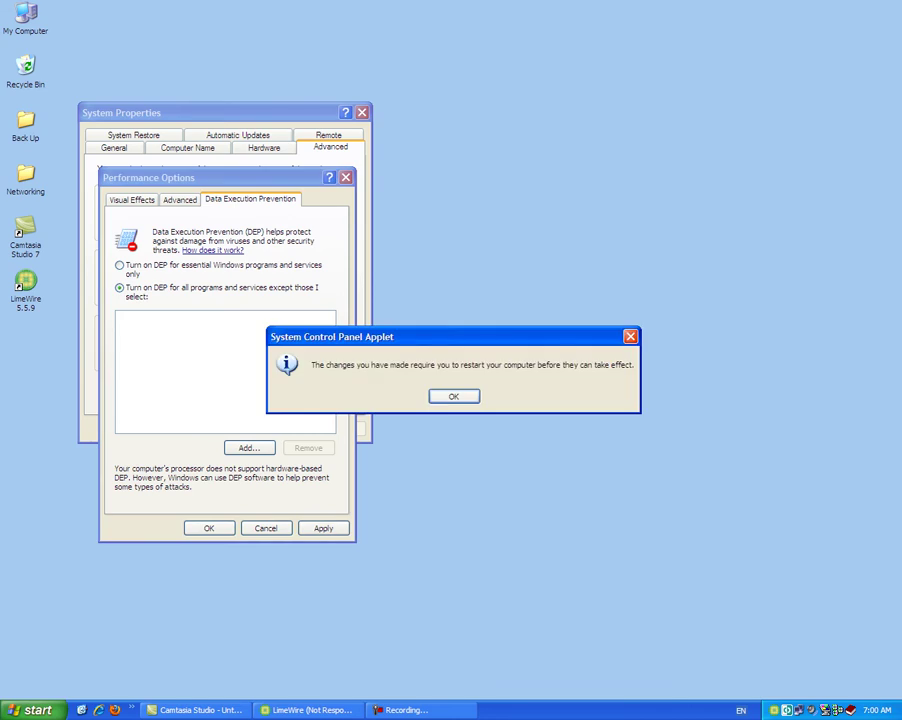
key("Return")
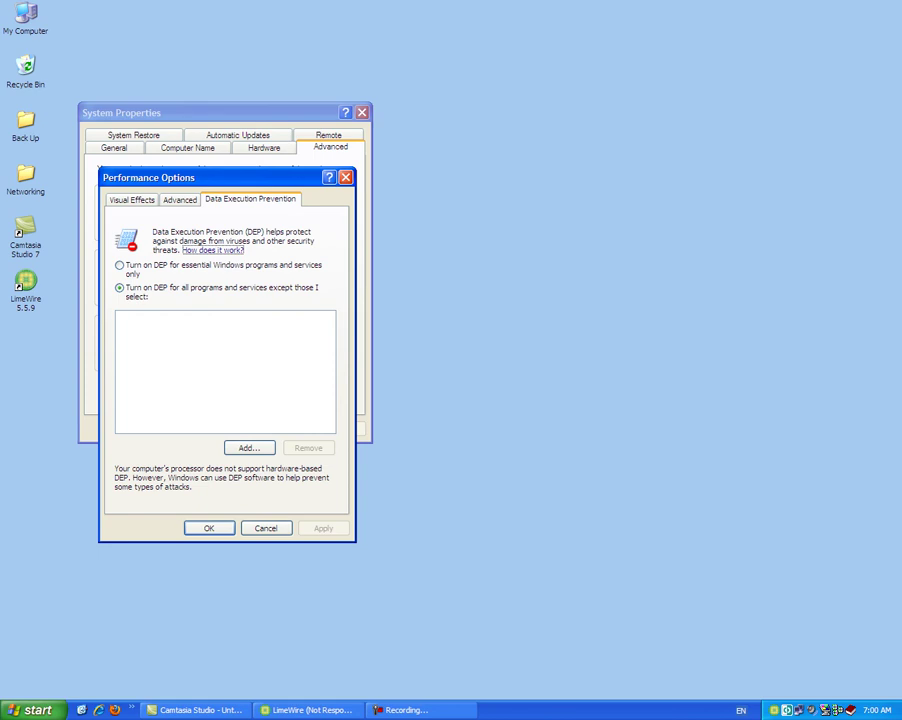
- Close Performance Options and System Properties, then launch Control Panel from the Start menu
key("Return")
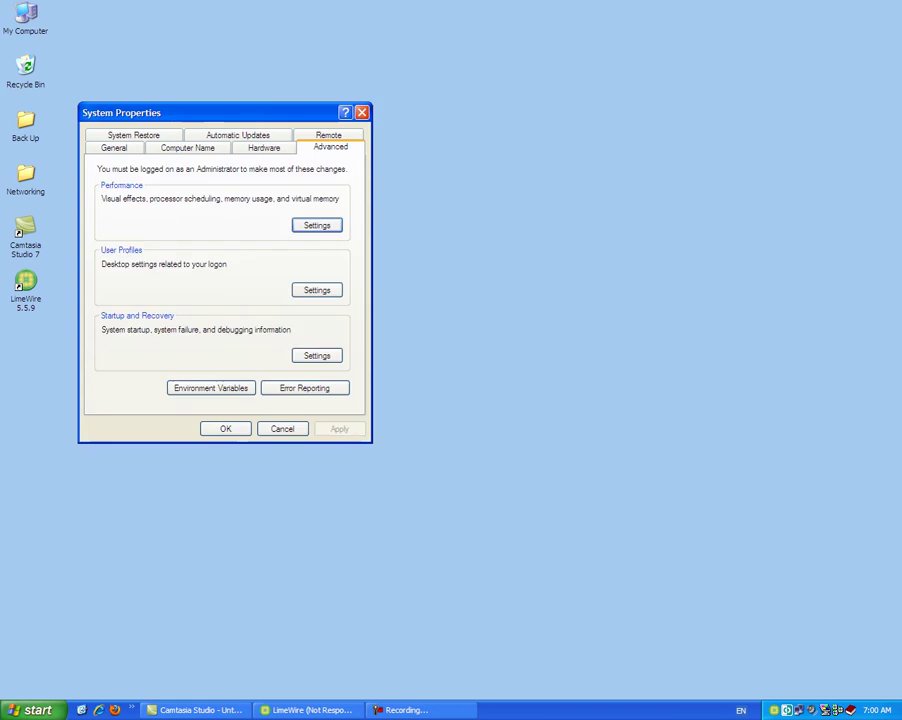
key("Return")
key("super")
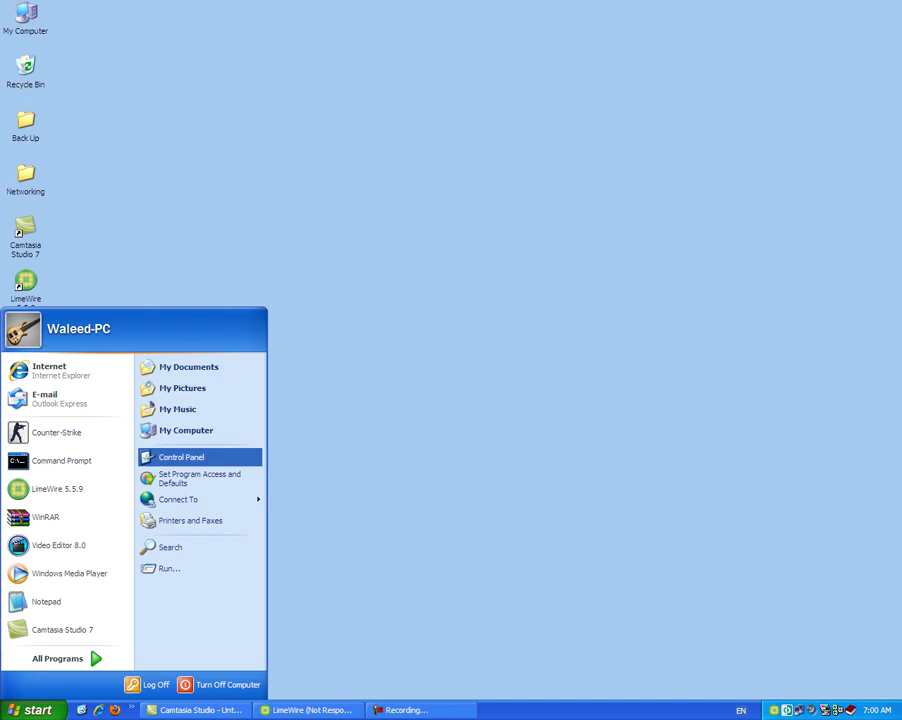
key("Return")
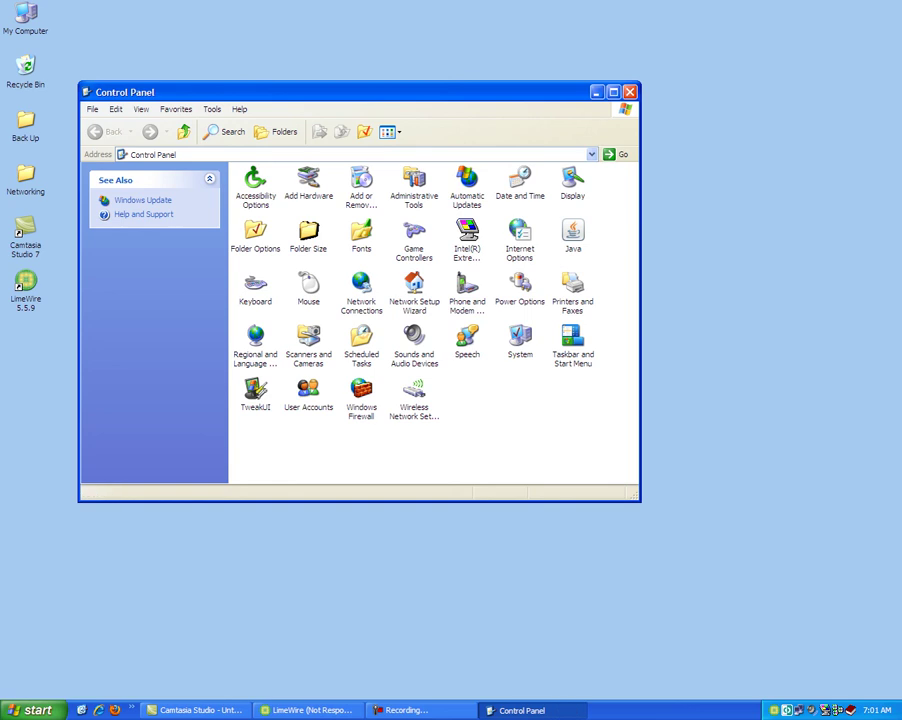
- Set Windows Firewall to Off (not recommended) and confirm with OK
left_click(361, 395)
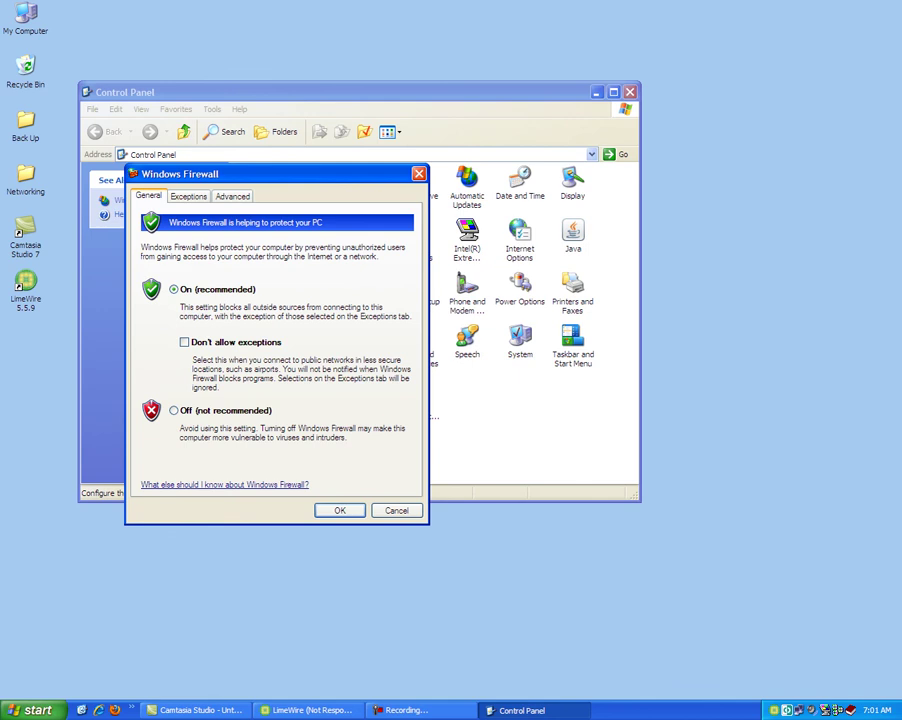
left_click(174, 410)
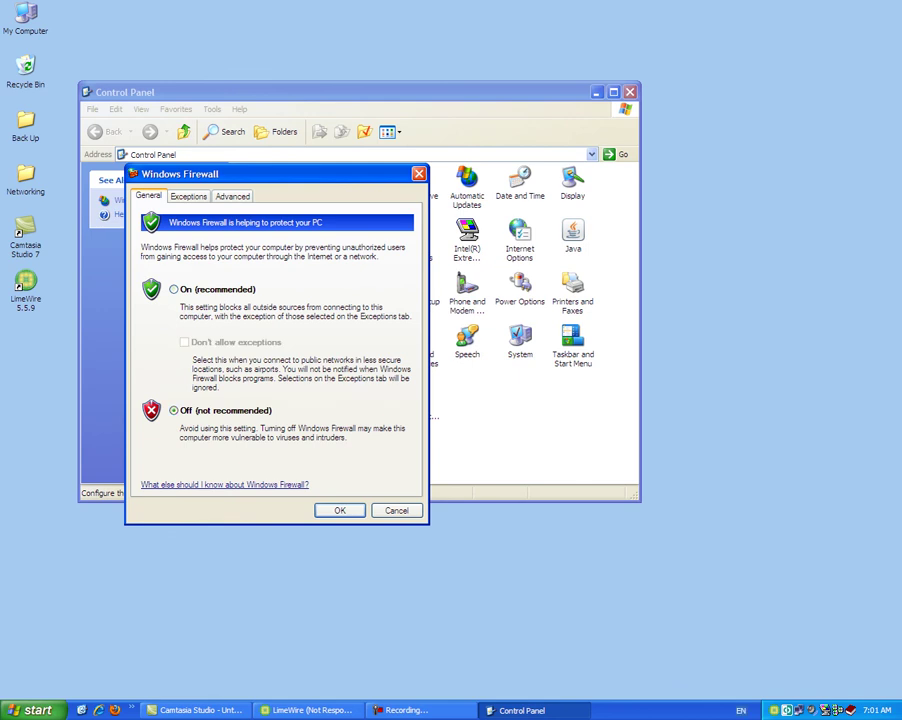
left_click(339, 510)
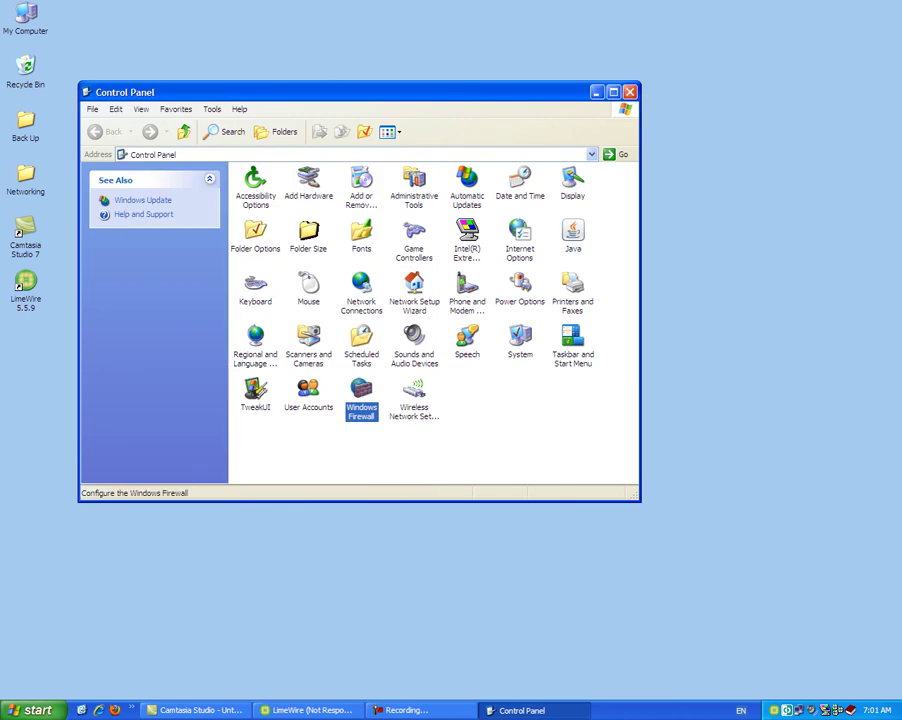
- Close the Control Panel window
left_click(629, 91)
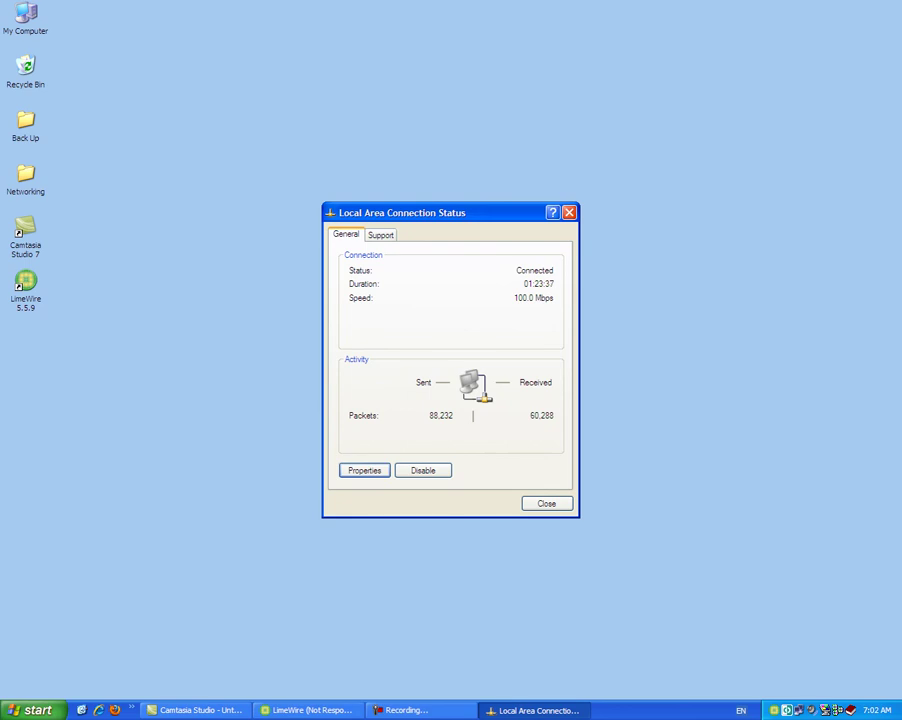
- Open Local Area Connection Properties from the status dialog
left_click(386, 199)
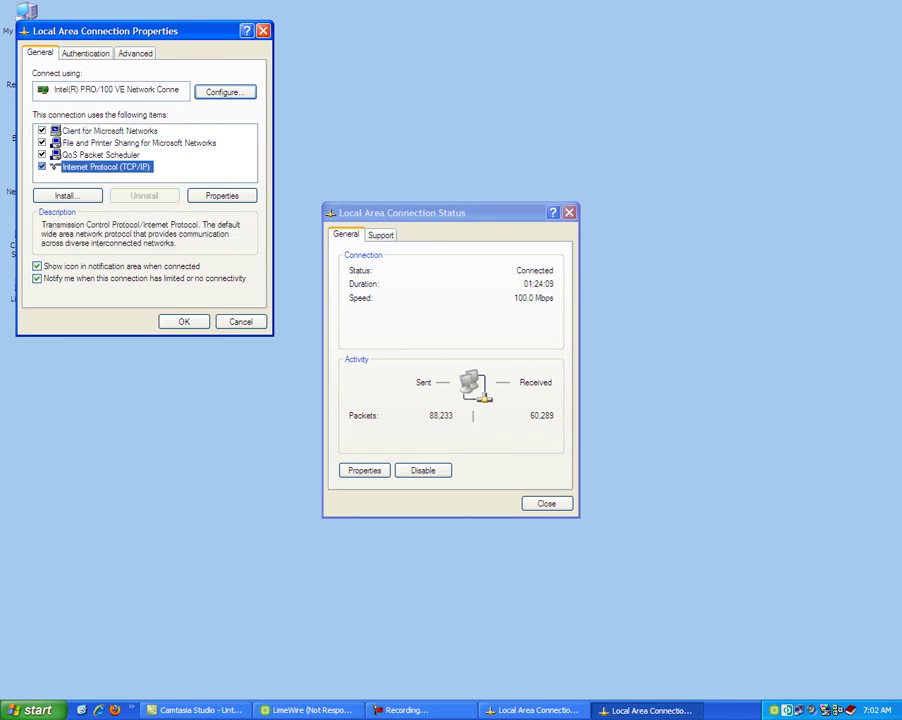
key("alt+r")
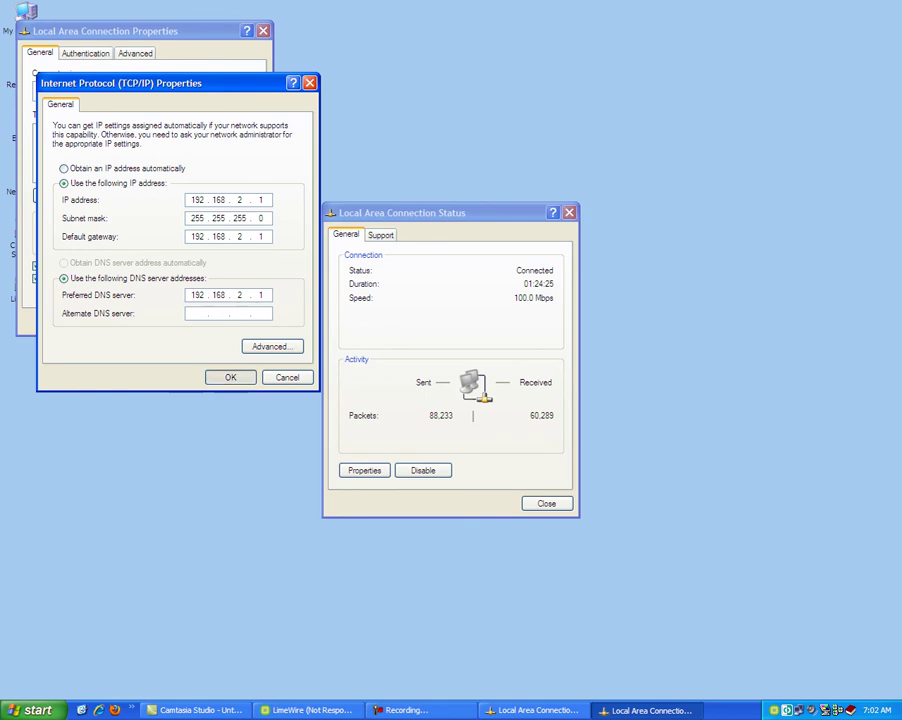
key("Return")
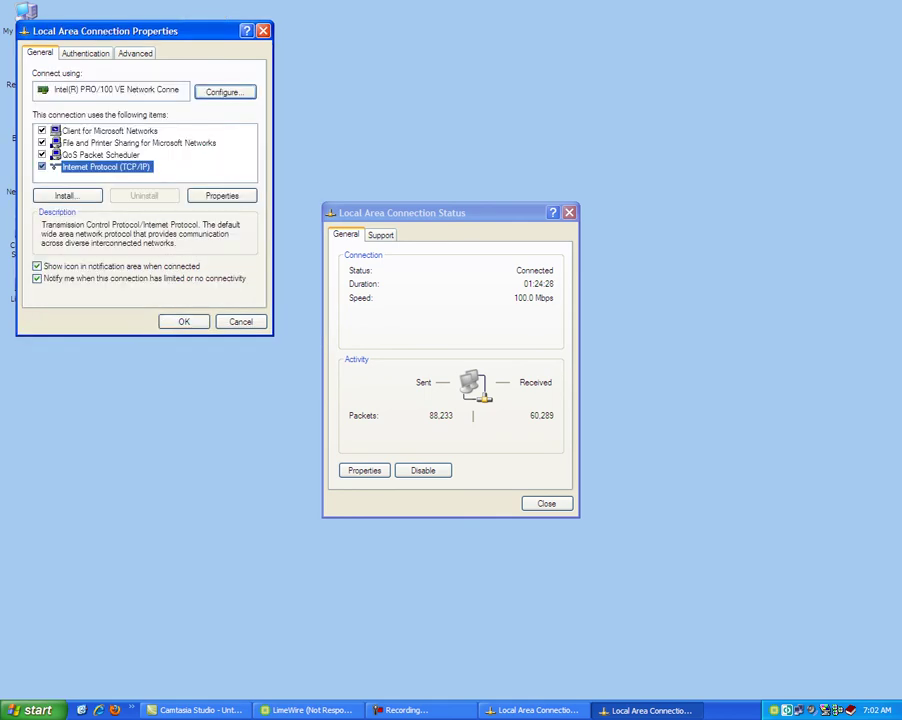
key("Tab")
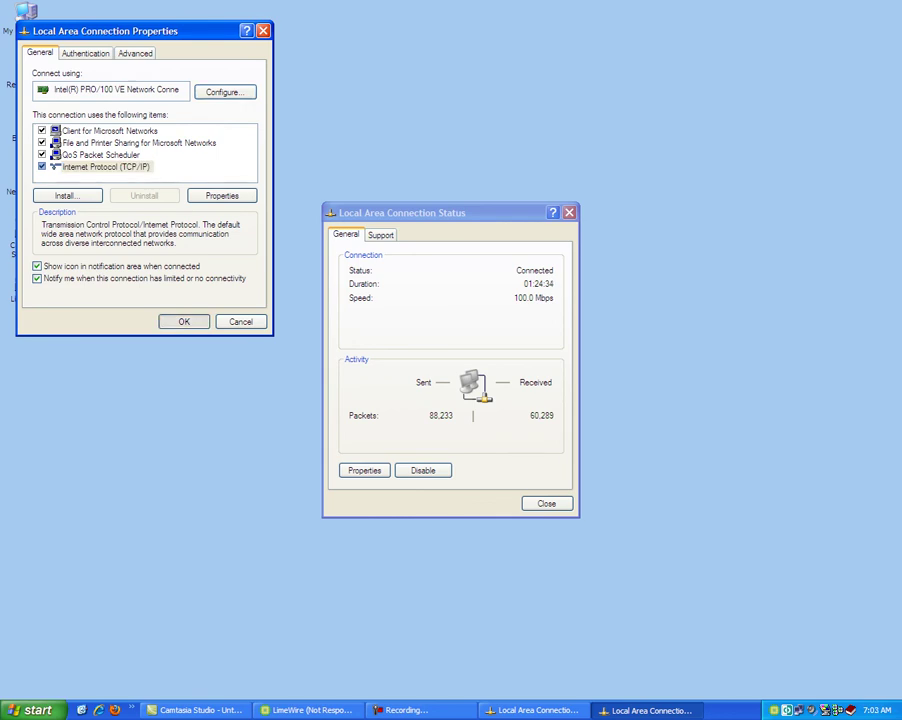
- Close the connection status window and ping 192.168.2.2 in Command Prompt
key("Return")
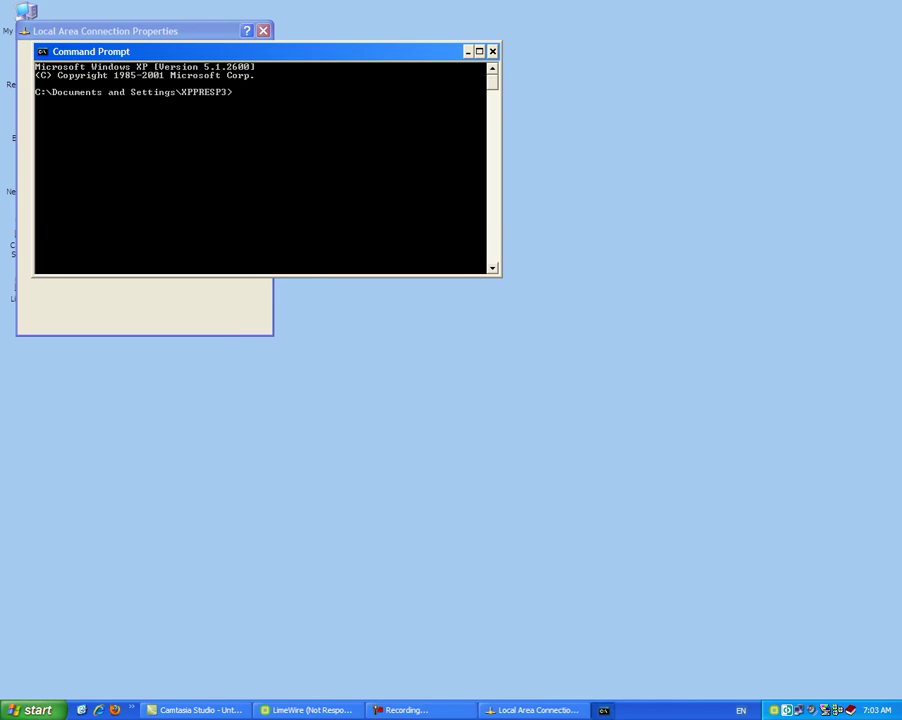
type("ping")
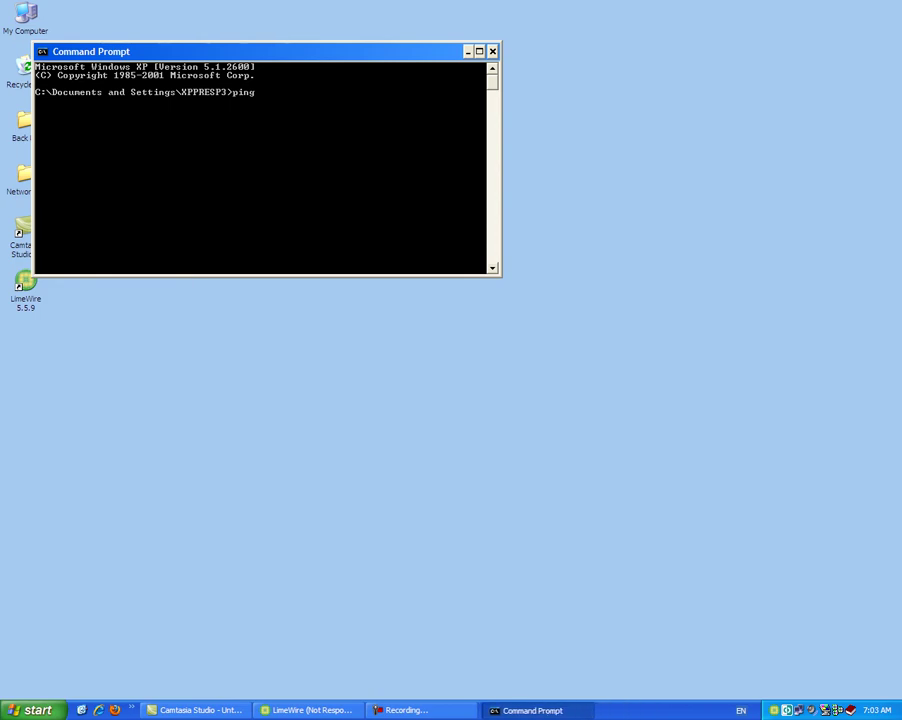
type(" 1")
type("92.16")
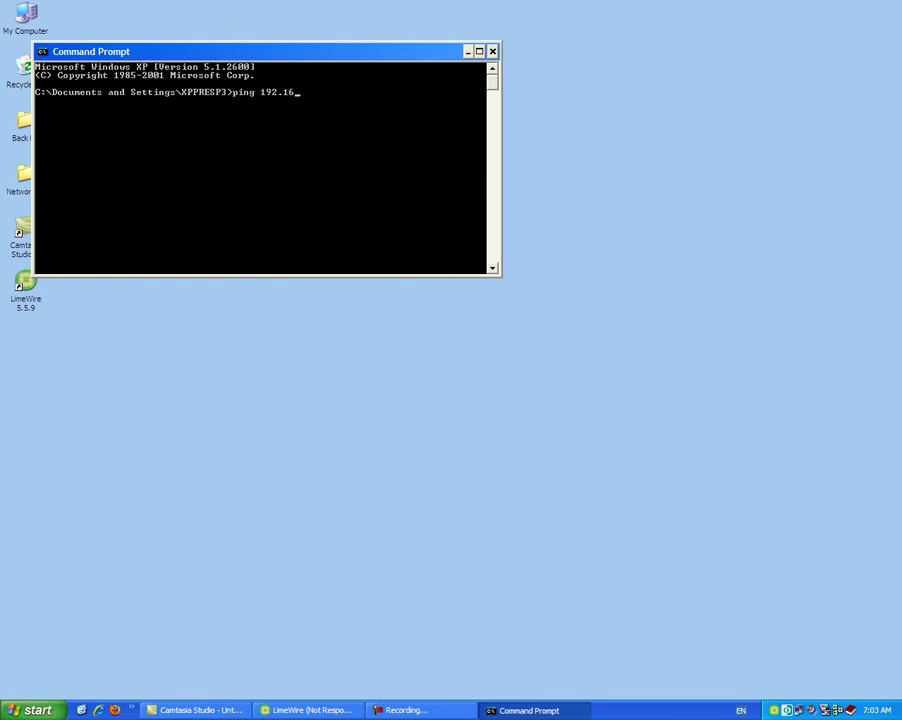
type("8.2.2")
key("Return")
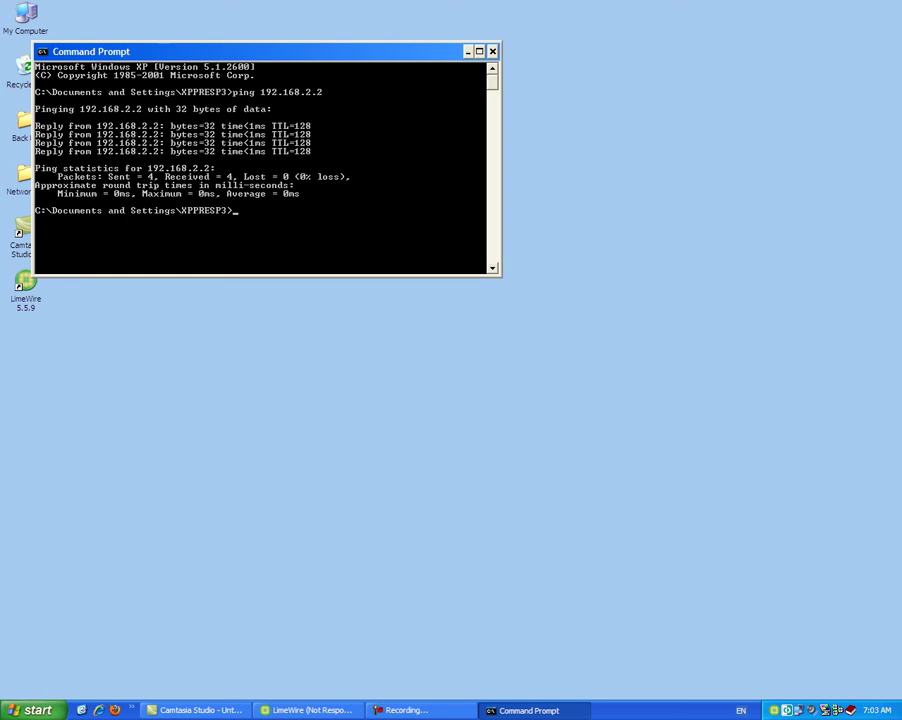
- Exit Command Prompt and bring LimeWire back to the front
type("exi")
type("t")
key("Return")
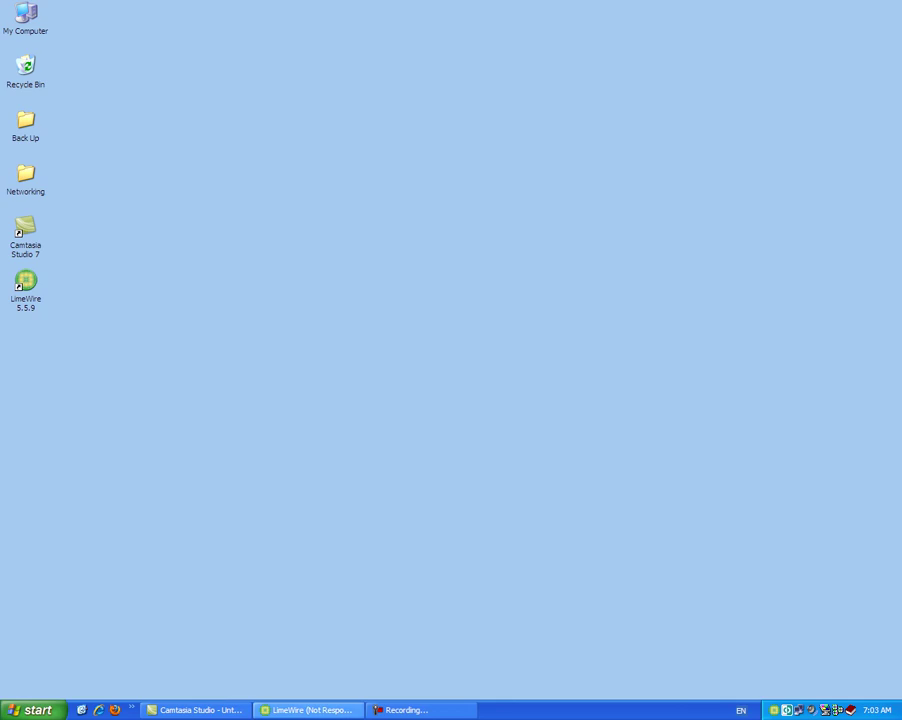
left_click(308, 710)
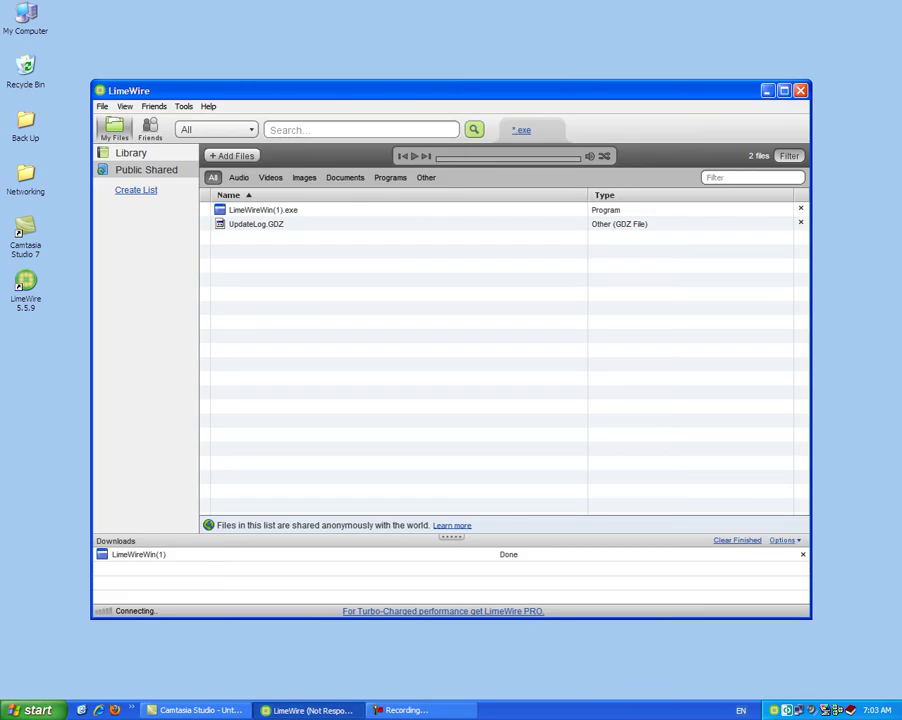
- In Tools > Options unsafe sharing, allow sharing both Documents and Programs, then close Options
key("alt+t")
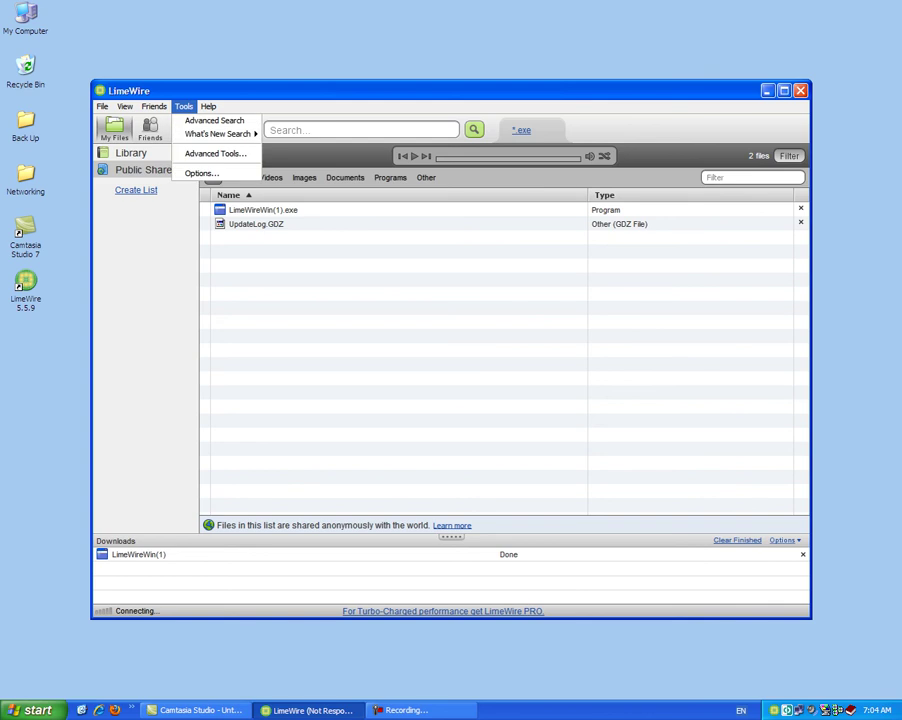
key("Down")
key("Down")
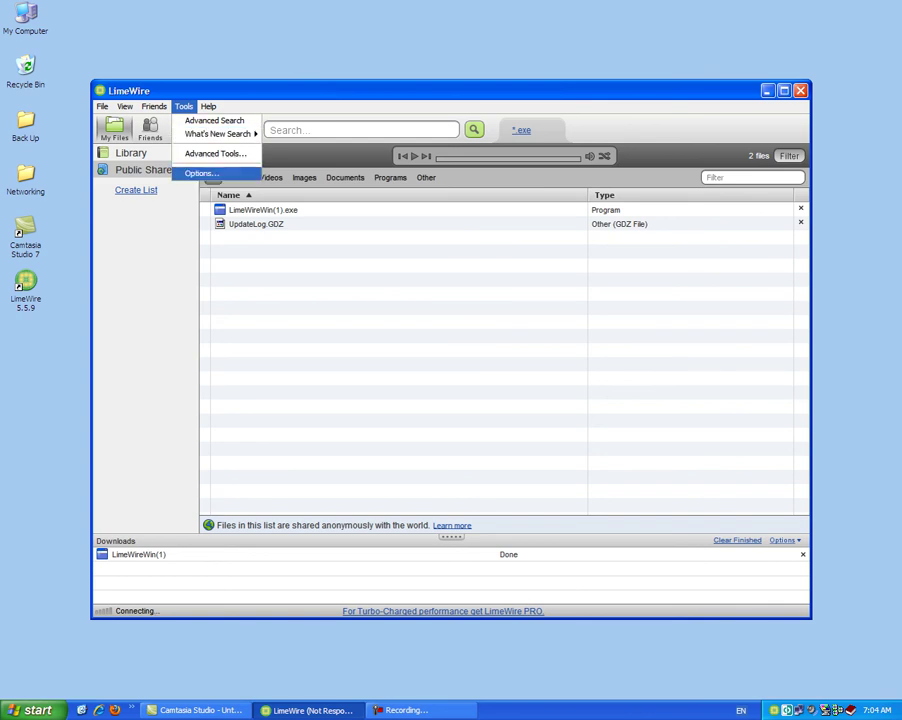
key("Return")
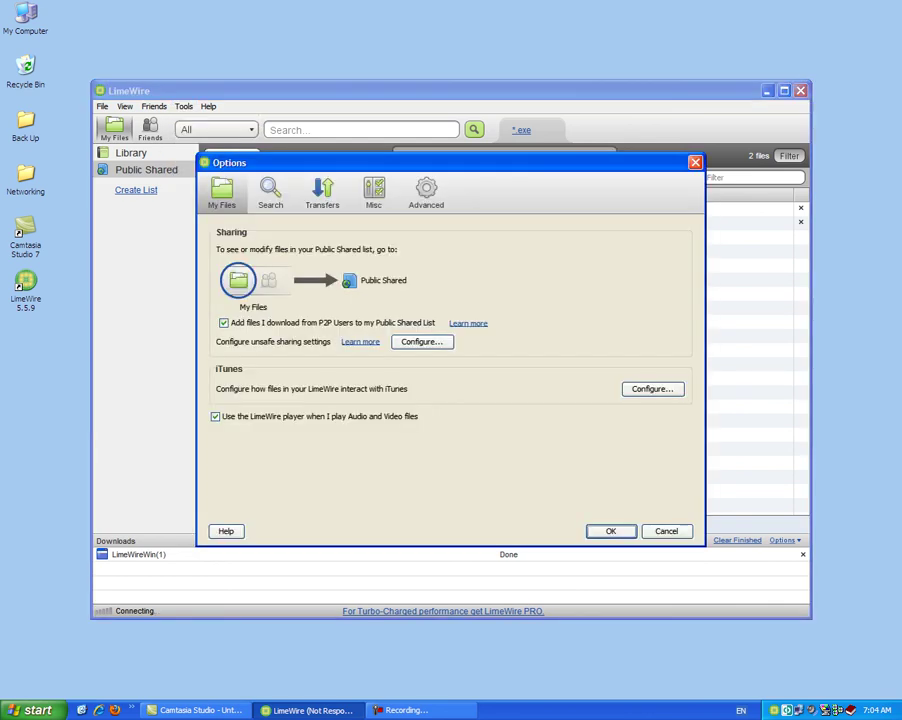
key("Tab")
key("space")
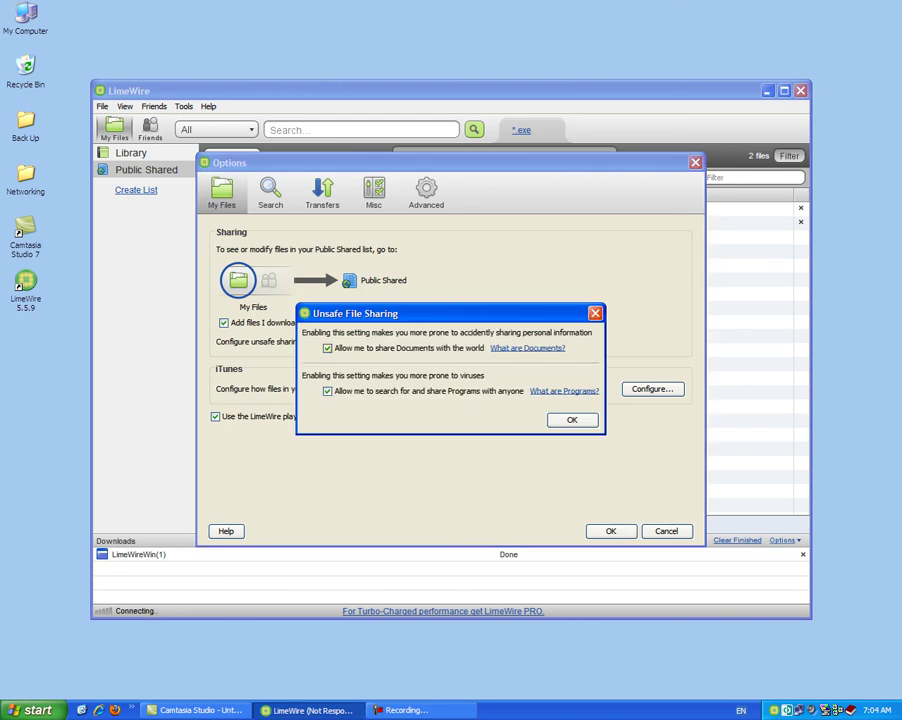
key("Tab")
key("space")
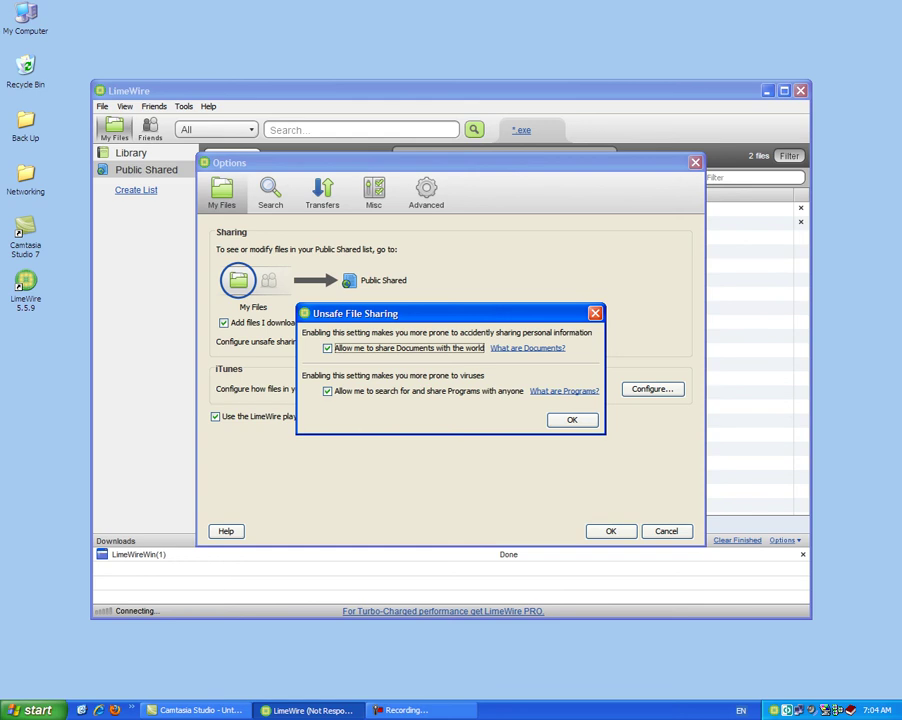
left_click(572, 420)
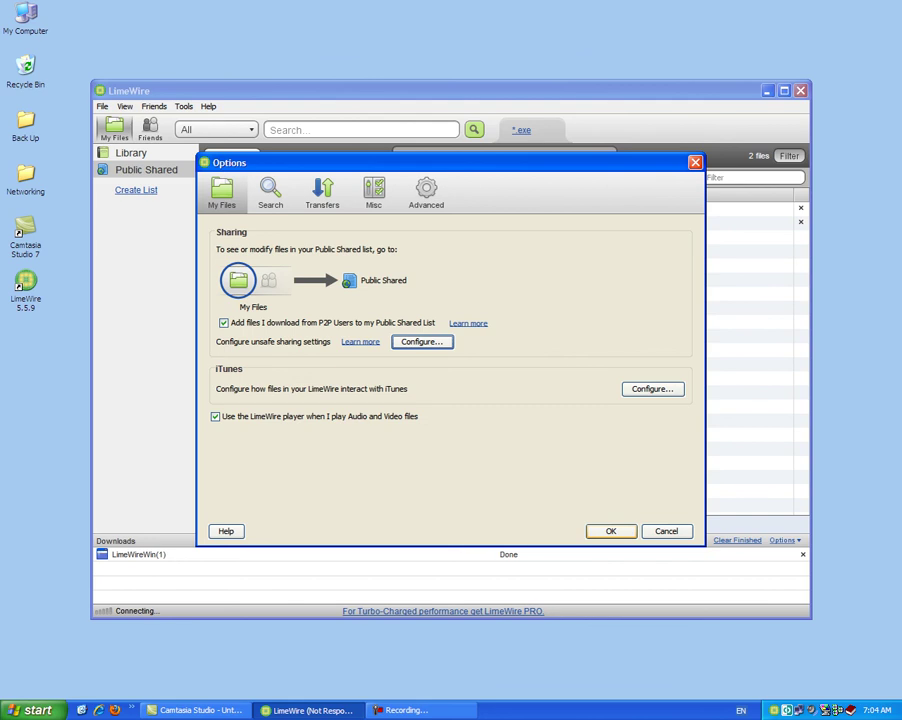
left_click(610, 531)
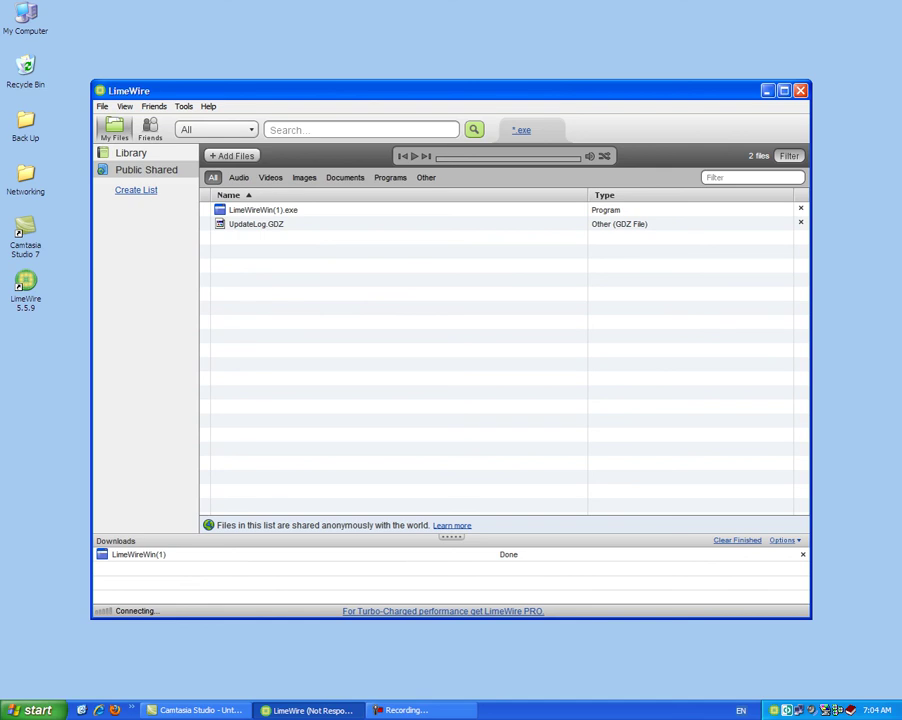
- Search the network for *.jpg files
left_click(360, 129)
type("*.")
type("jpg")
key("Return")
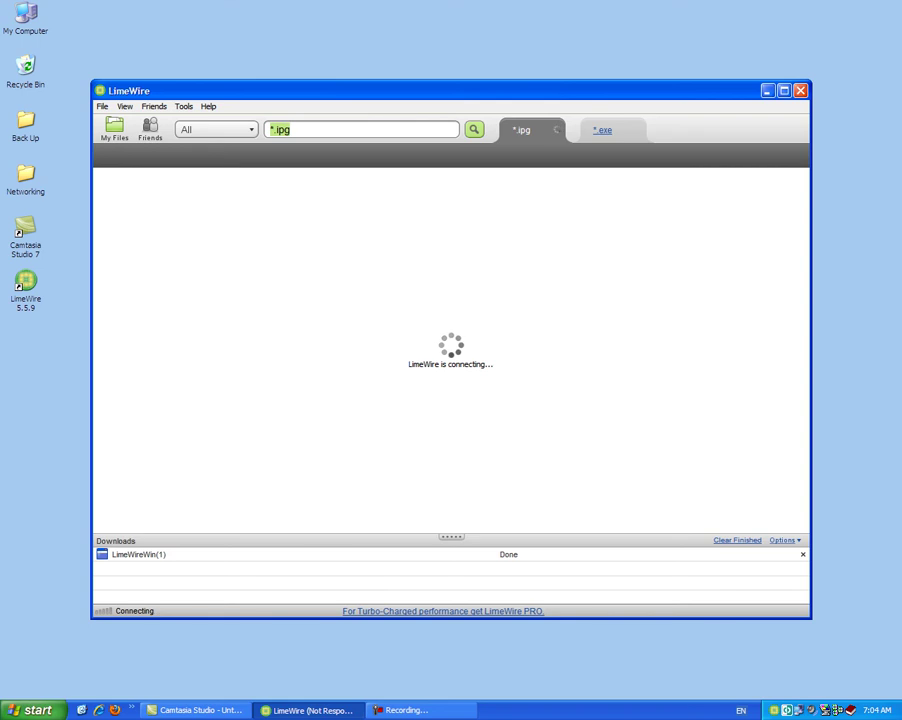
- Replace the query with *.pdf and search again, turning up Pad.pdf
key("BackSpace")
type("*.")
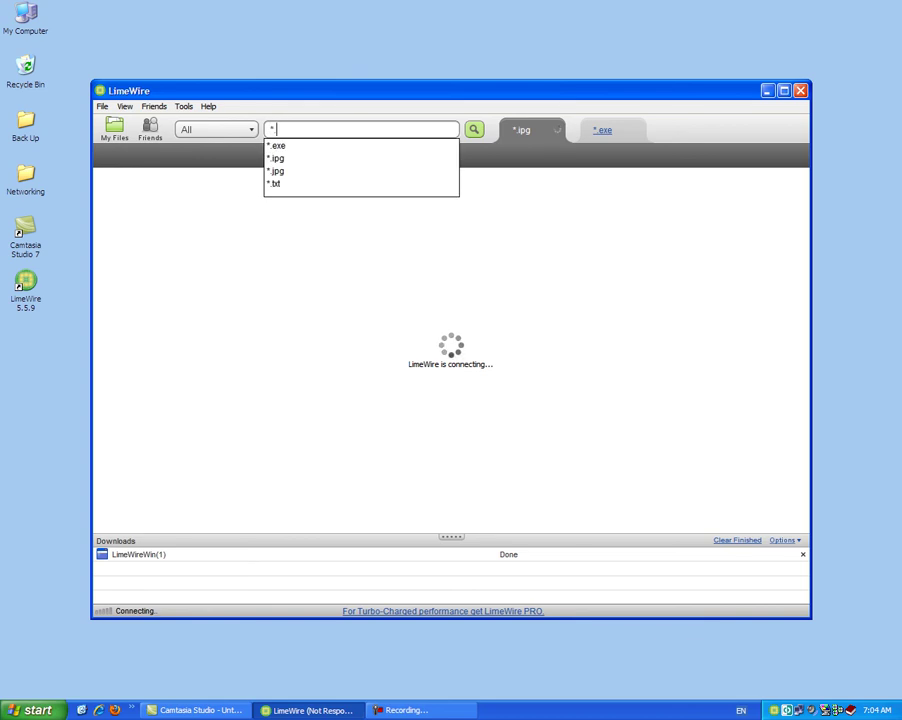
type("pdf")
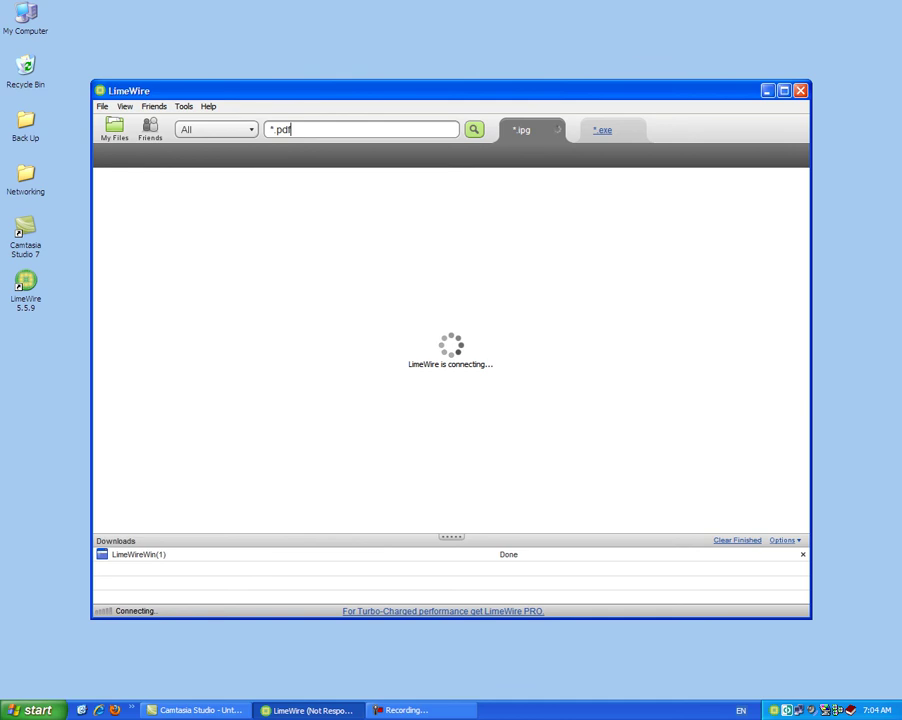
key("Return")
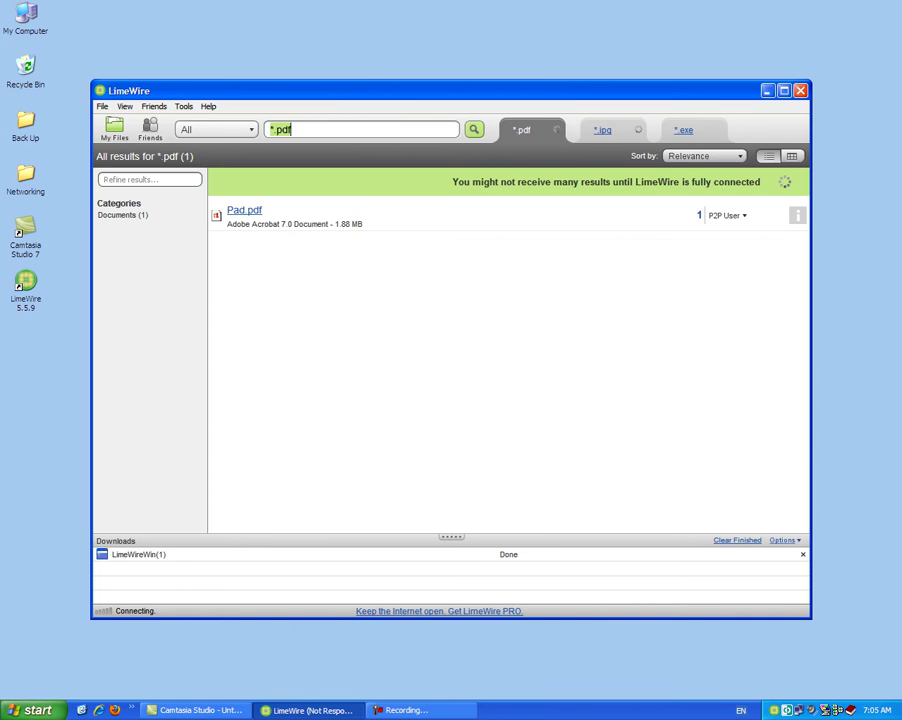
- Download the Pad.pdf (1.88 MB) result and close the *.jpg search tab
double_click(244, 211)
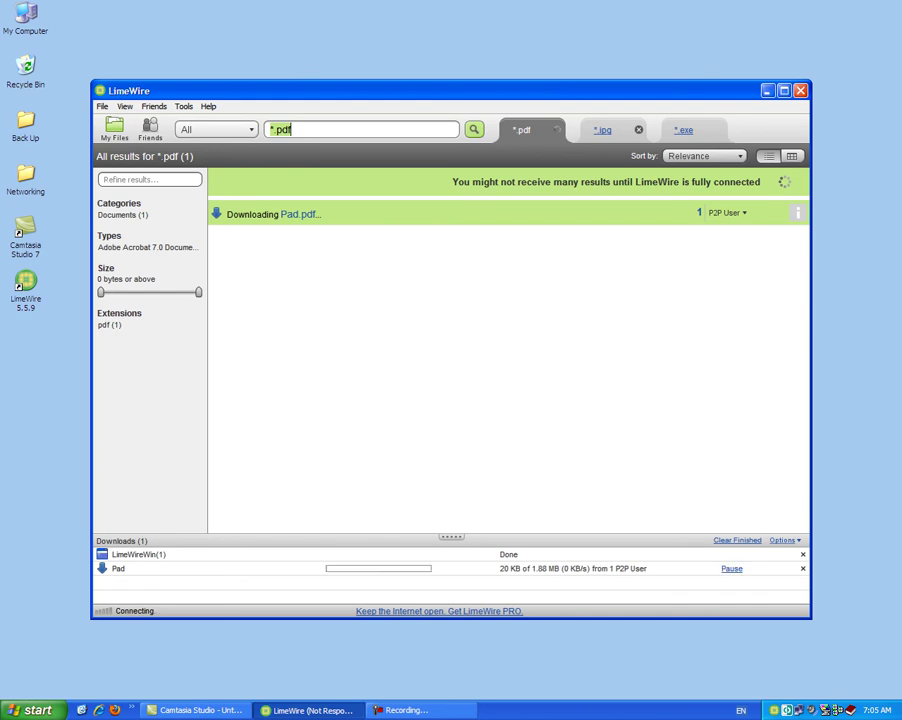
left_click(638, 129)
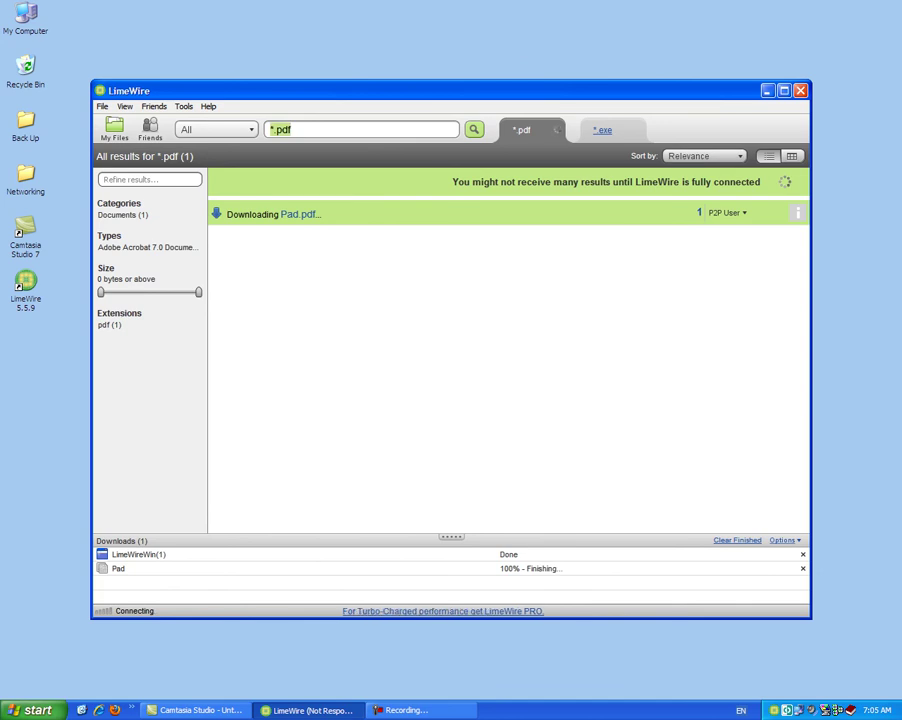
- Re-run the *.jpg search, then go back to the Public Shared list, now showing Pad.pdf
type("*.j")
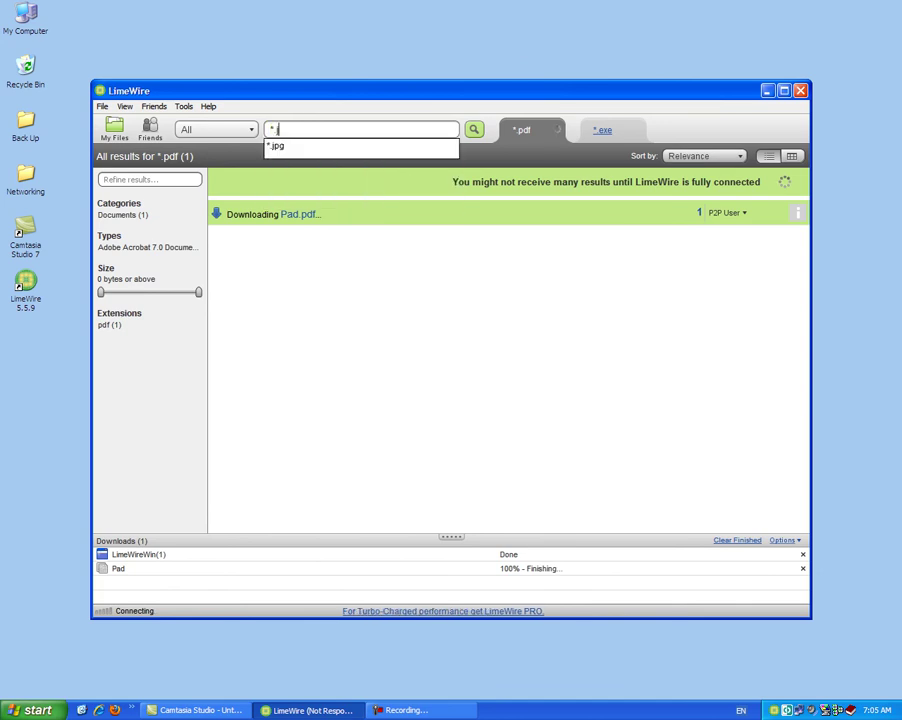
type("pg")
key("Return")
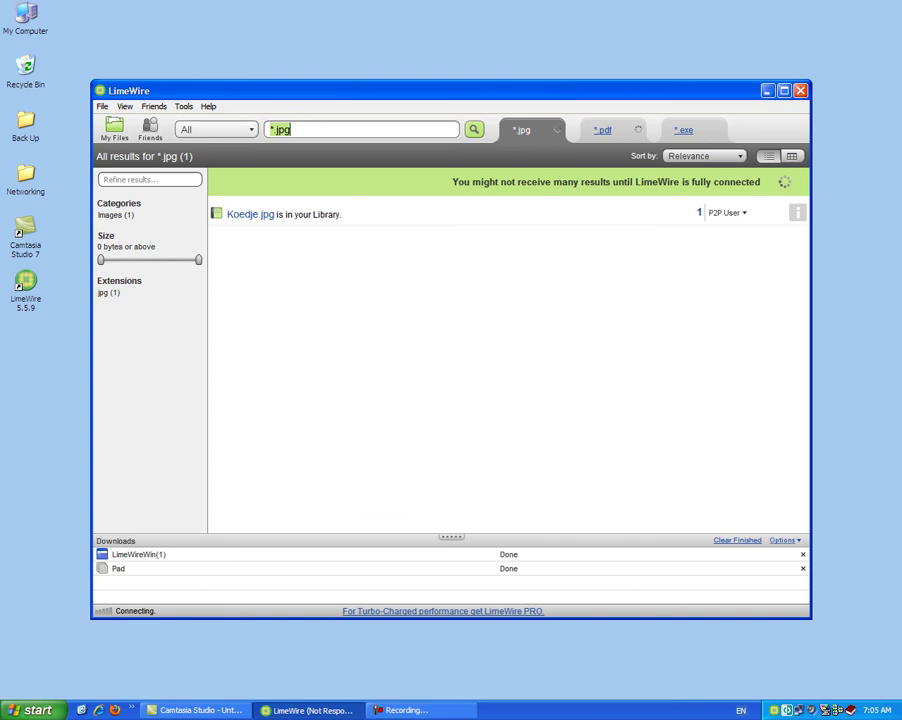
left_click(114, 128)
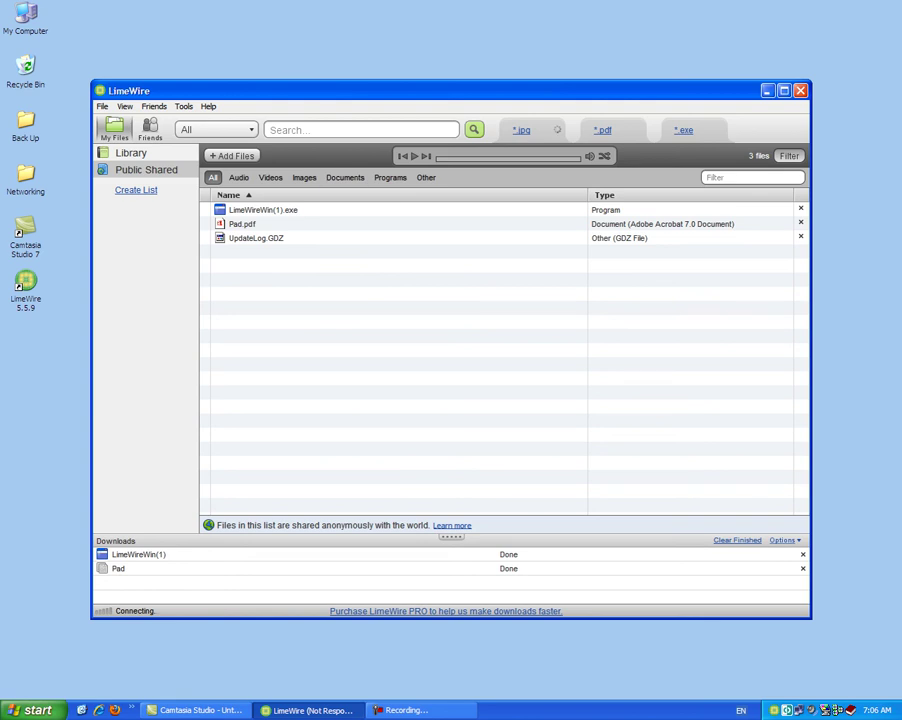
- Search for *.txt, returning YServer.txt and Instructies + Serials.txt, both already in the Library
left_click(275, 129)
type("*.txt")
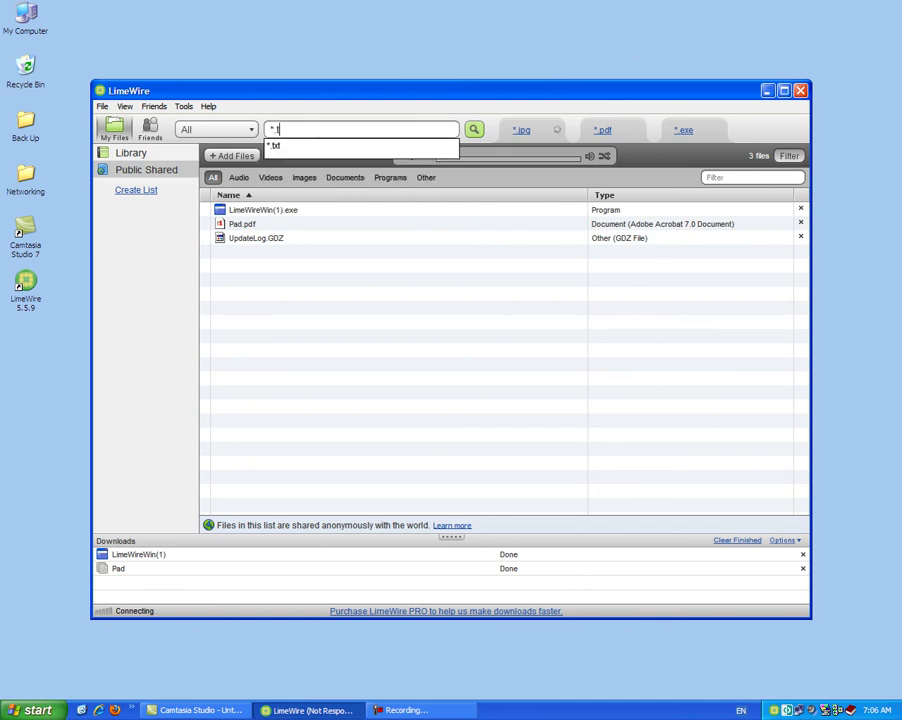
key("Return")
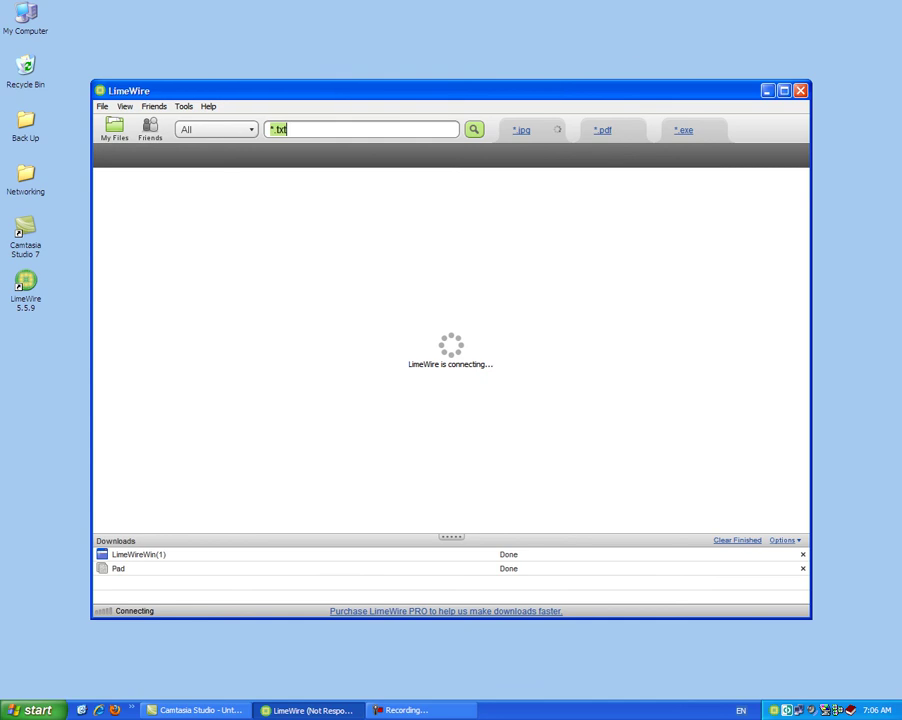
key("Return")
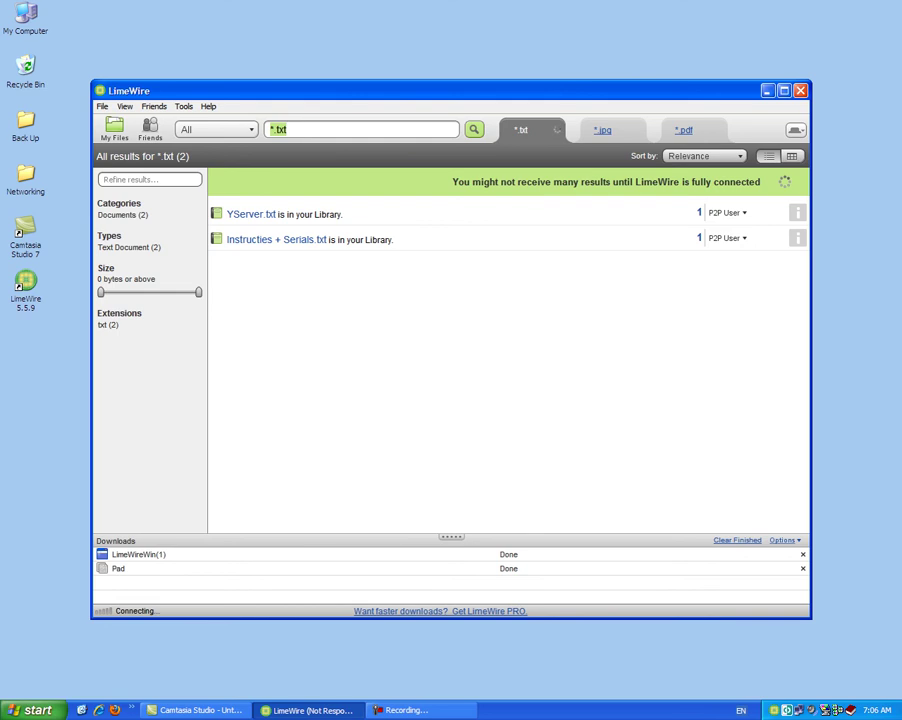
- Search for *.mp4 and start downloading the 2.63 MB Part-1.mp4 result
type("*")
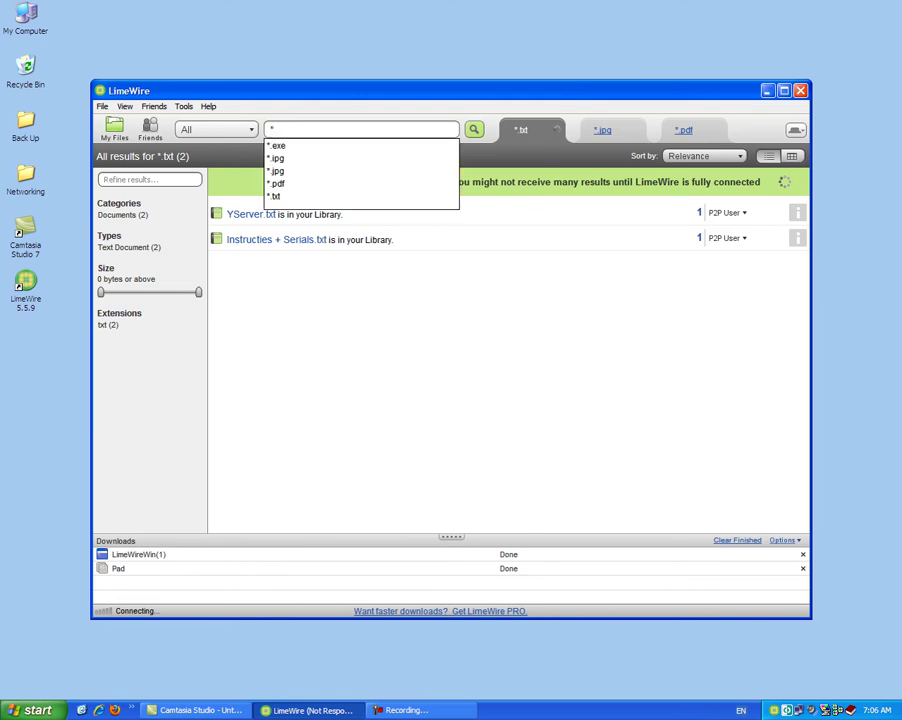
type(".mp4")
key("Return")
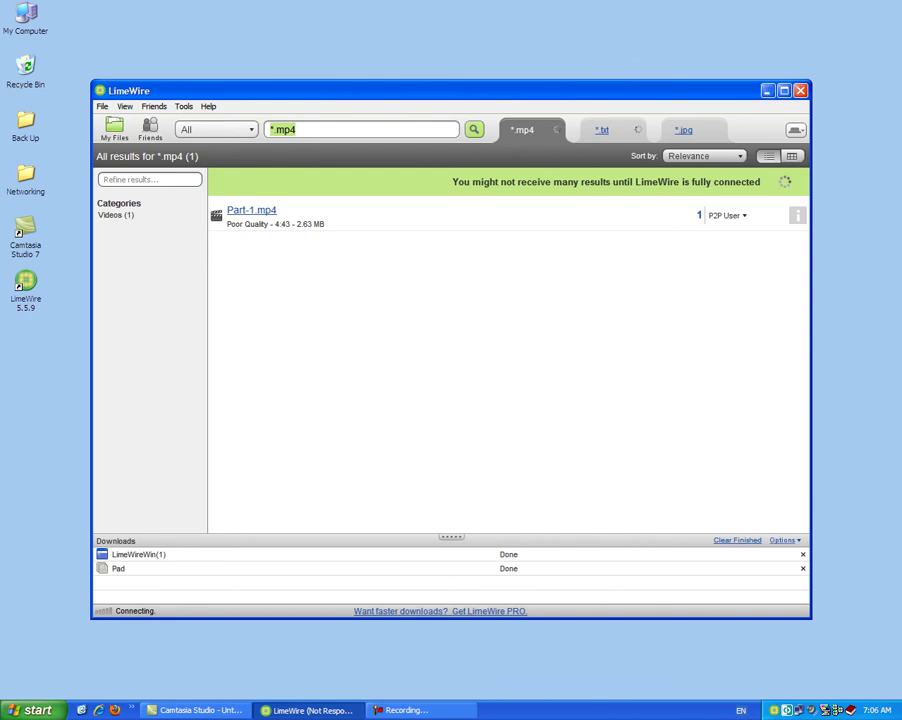
double_click(251, 210)
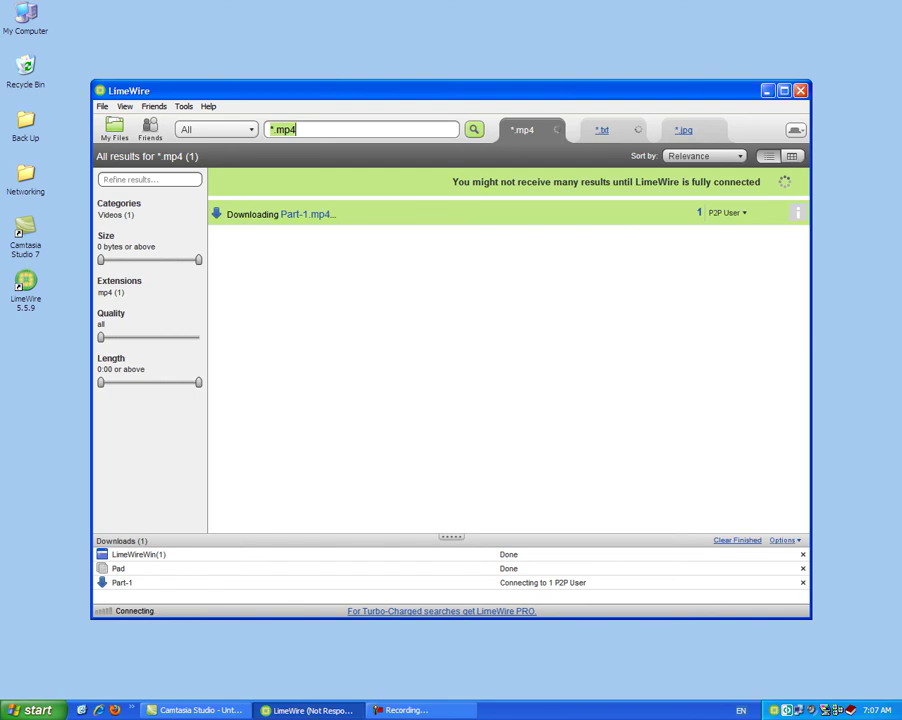
- Return to the Public Shared list, which now counts 4 files
left_click(115, 127)
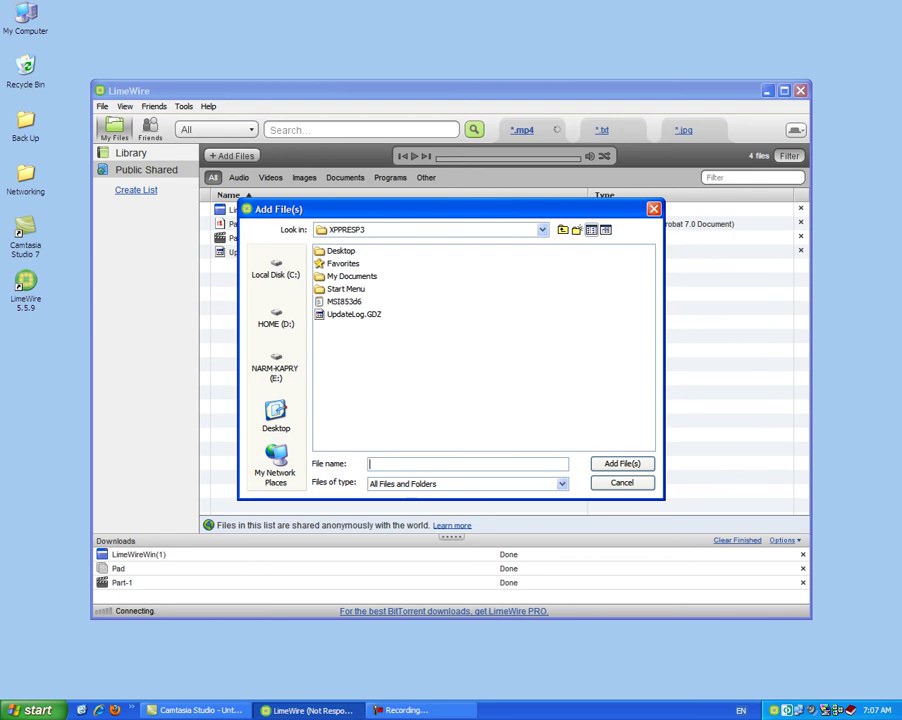
- Add MSI853d6.LOG to Public Shared, bringing the list to 5 files
left_click(344, 301)
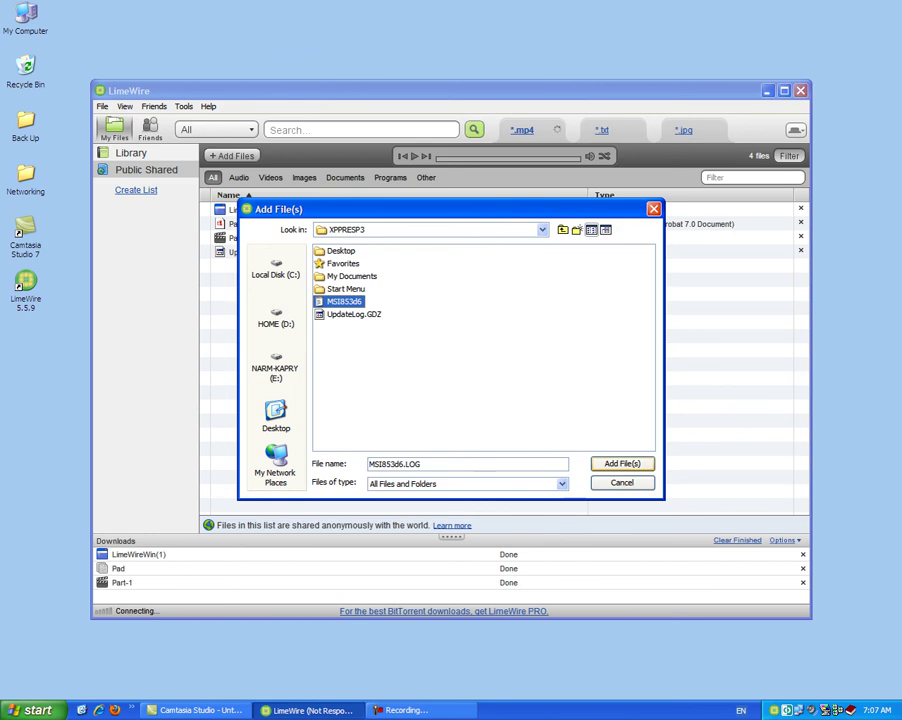
left_click(622, 463)
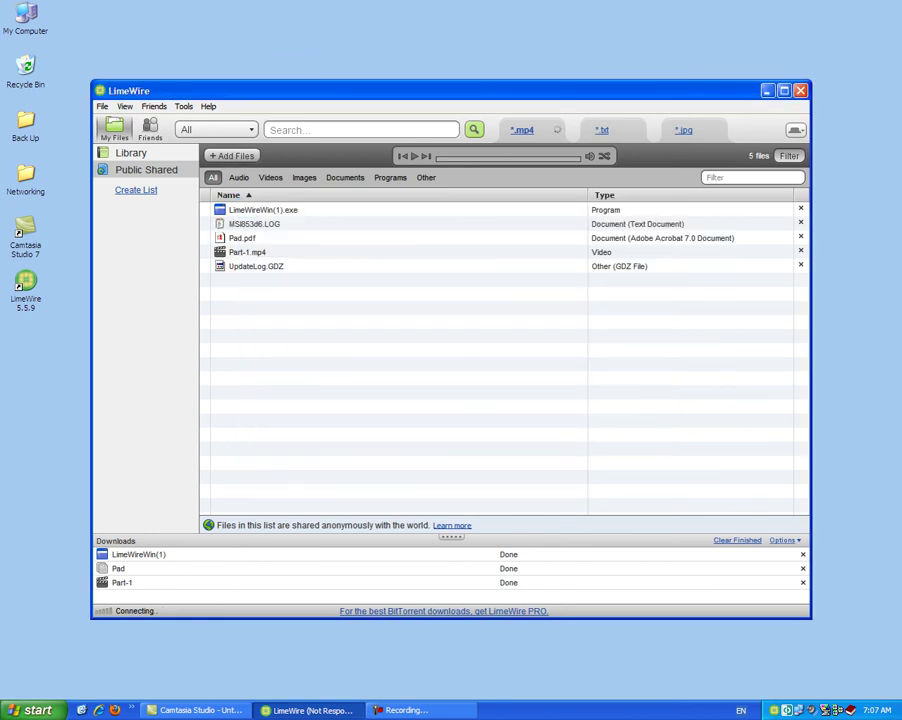